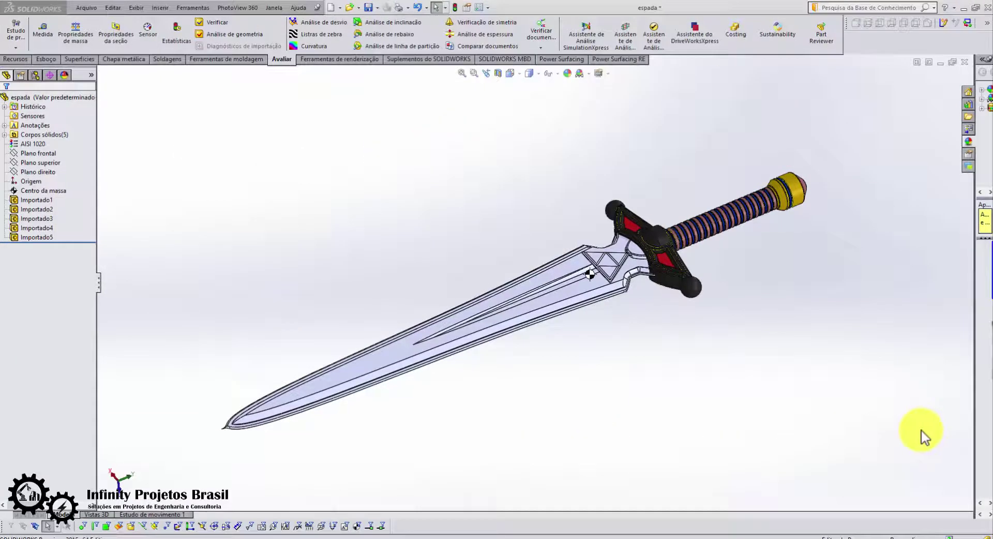
Open Propriedades de massa from the Avaliar tab, select the 204954 mm³ volume, then close it.
left_click(867, 408)
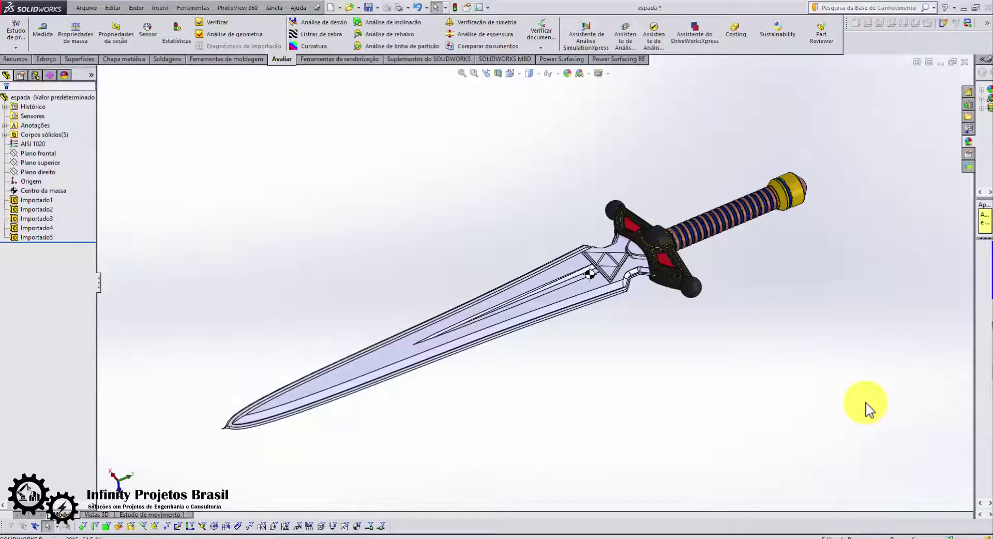
mouse_move(523, 395)
middle_mouse_down()
mouse_move(596, 295)
mouse_move(536, 519)
mouse_move(543, 401)
mouse_move(603, 259)
mouse_move(646, 196)
mouse_move(703, 148)
mouse_move(445, 372)
mouse_move(481, 235)
mouse_move(500, 350)
mouse_move(550, 266)
mouse_move(645, 250)
mouse_move(846, 294)
mouse_move(536, 384)
mouse_move(550, 466)
mouse_move(510, 514)
mouse_move(462, 328)
mouse_move(491, 354)
mouse_move(502, 393)
mouse_move(511, 374)
middle_mouse_up()
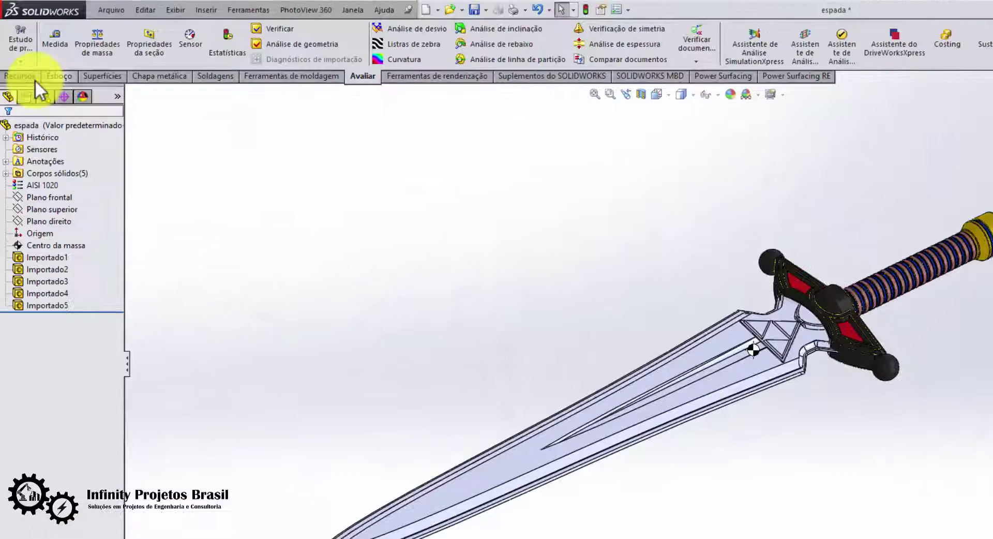
left_click(16, 58)
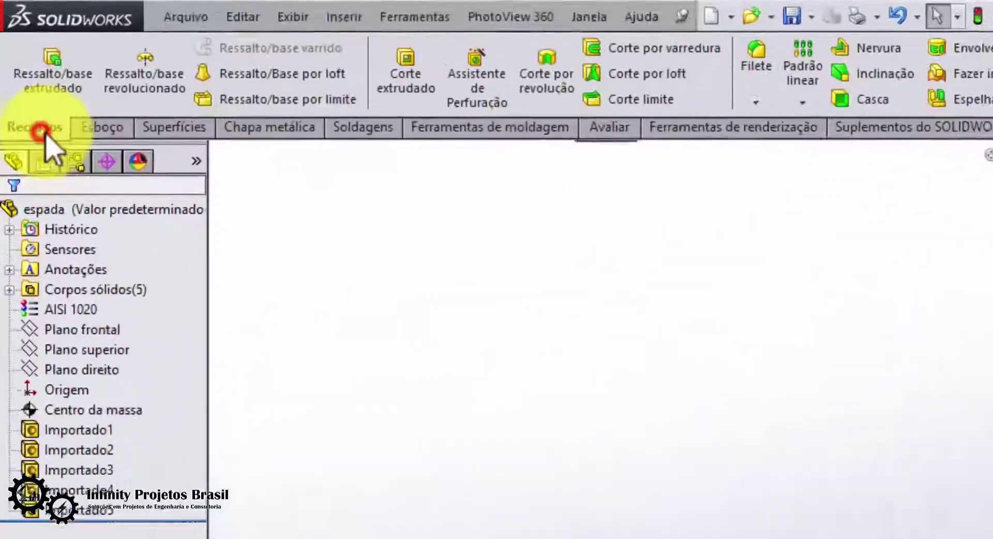
left_click(770, 163)
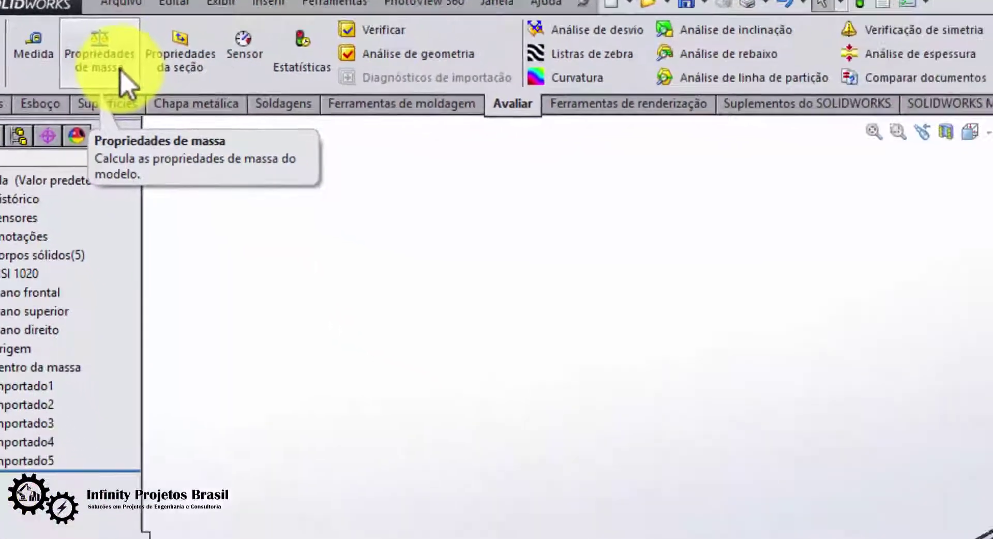
left_click(235, 117)
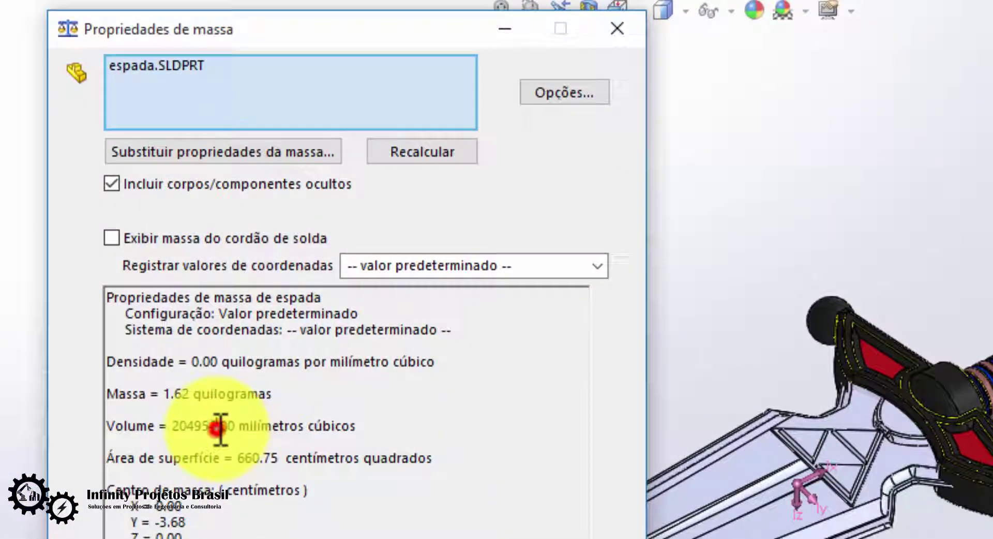
double_click(209, 426)
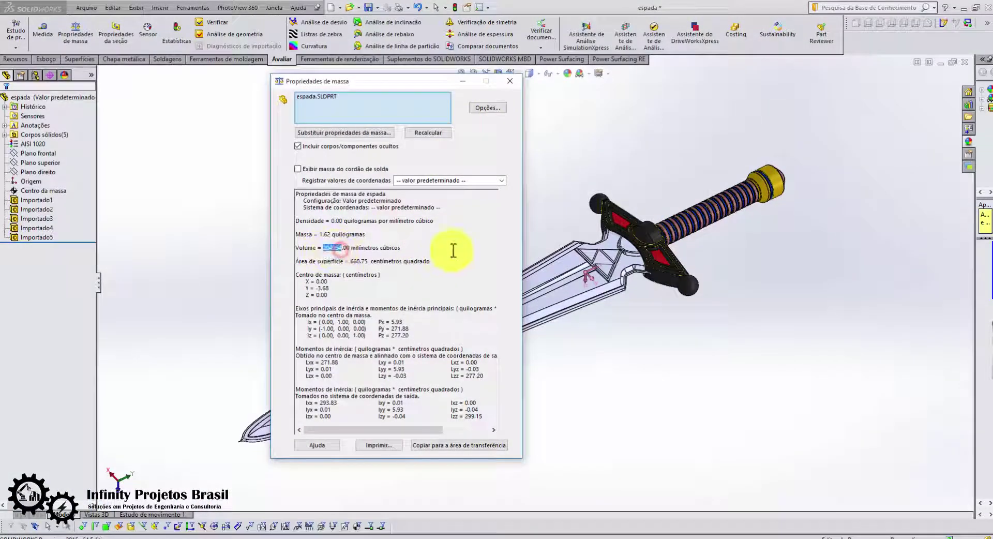
left_click(510, 81)
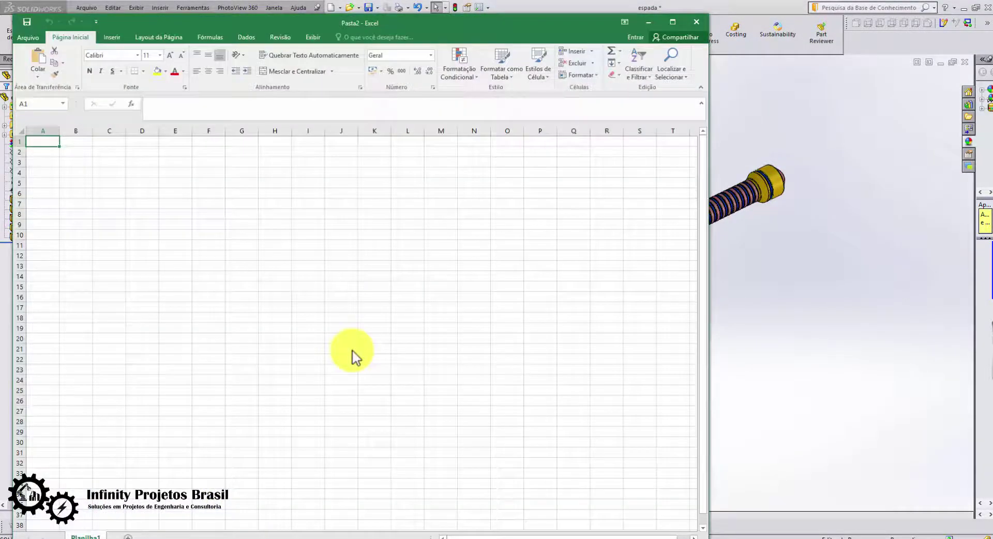
Maximize Excel and enter the volume 204954 in D7 with the unit mm³ in E7.
left_click(673, 21)
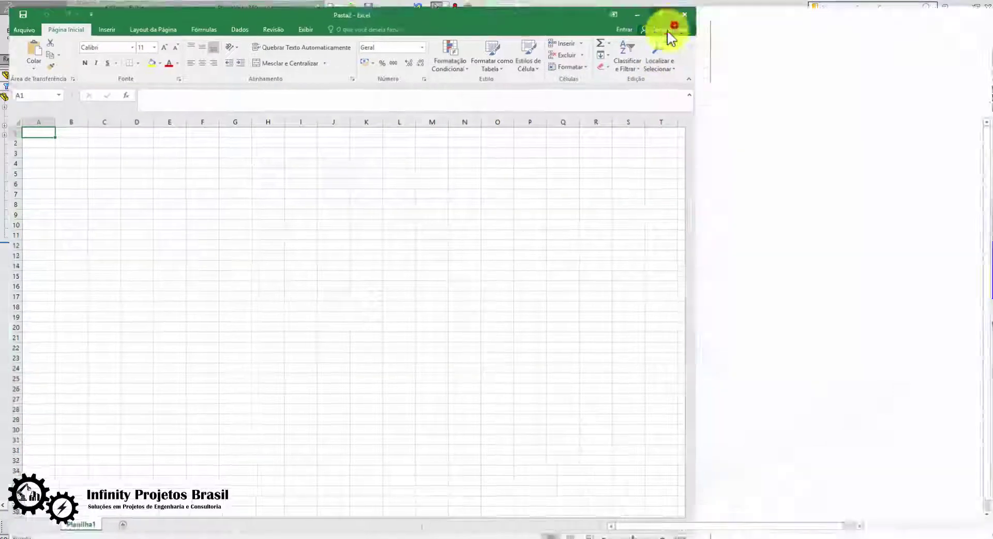
left_click(381, 284)
double_click(238, 218)
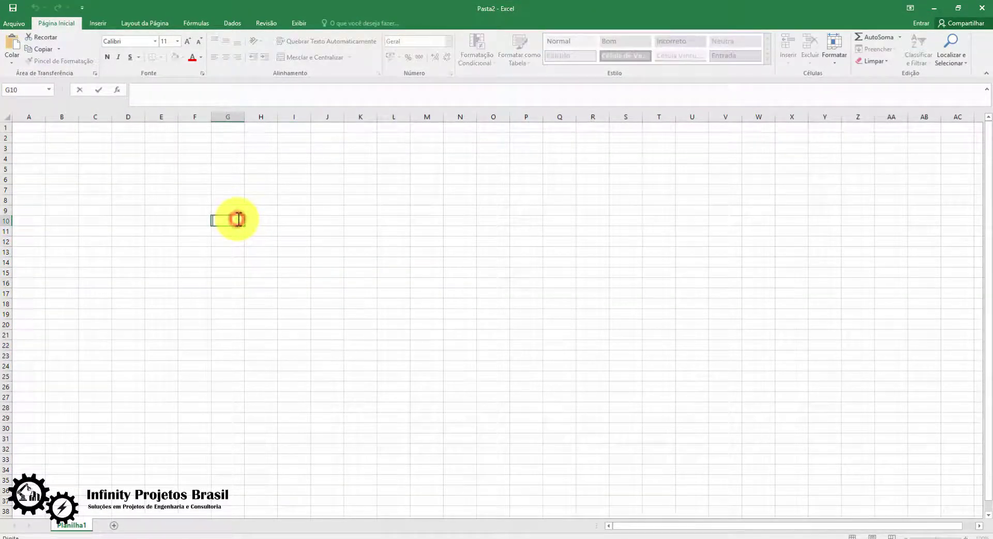
key("Return")
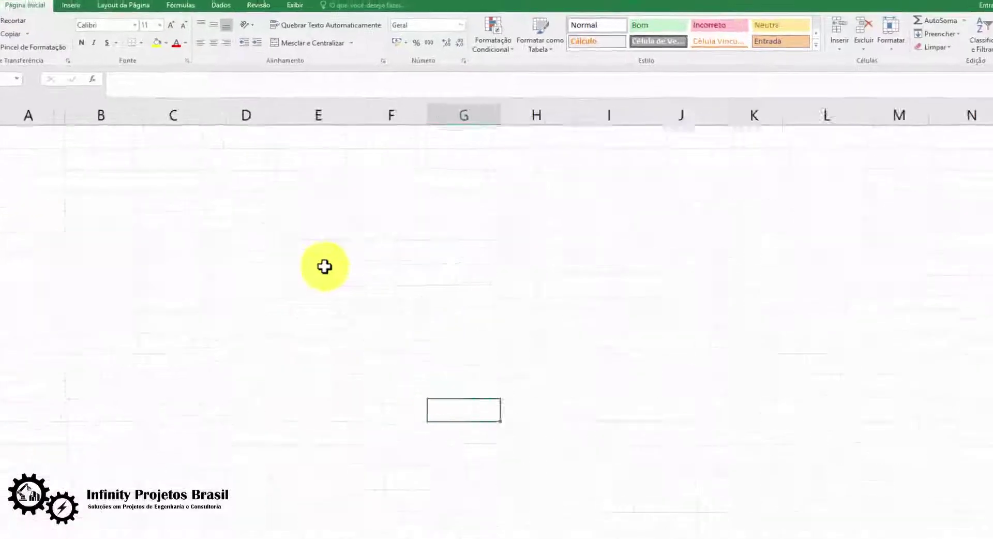
left_click(272, 314)
type("204954")
key("Return")
left_click(428, 433)
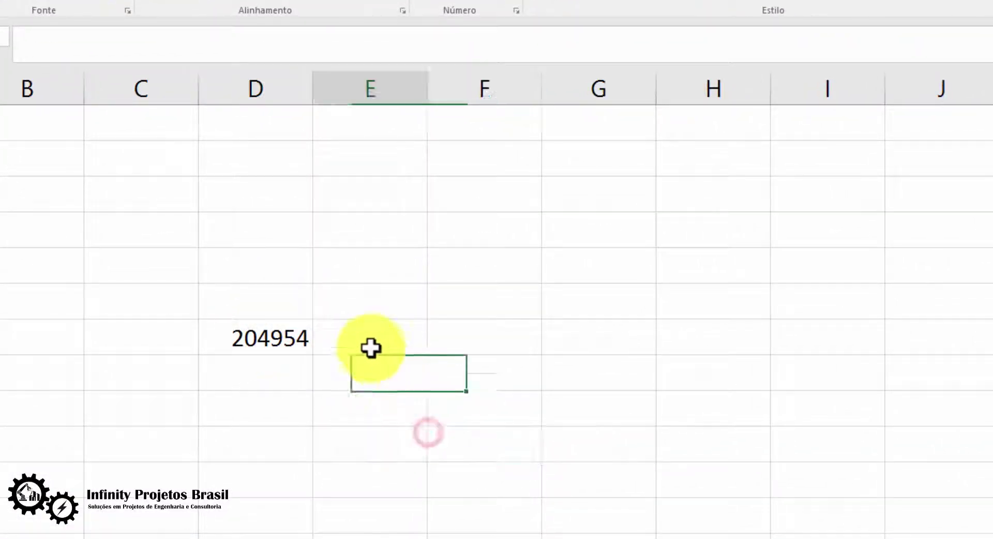
left_click(378, 356)
type("MM")
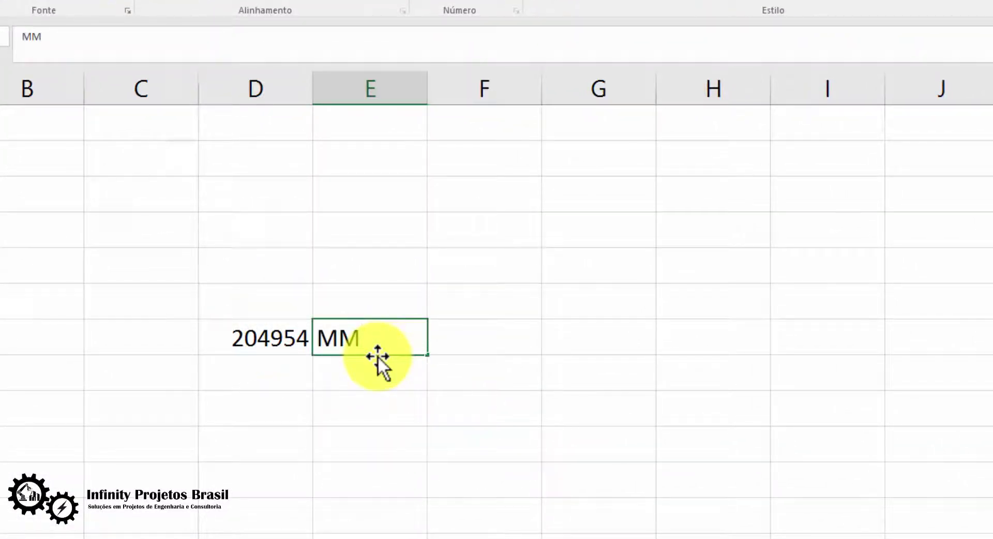
key("BackSpace")
key("BackSpace")
type("mm")
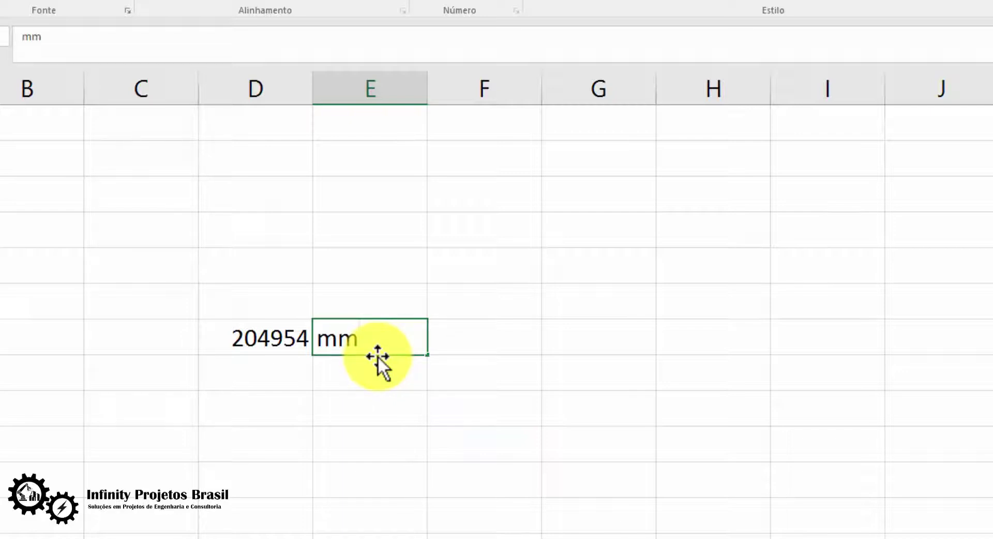
key("Return")
Enter the target mass 15 in D6 with the unit kg in E6.
key("Up")
key("Up")
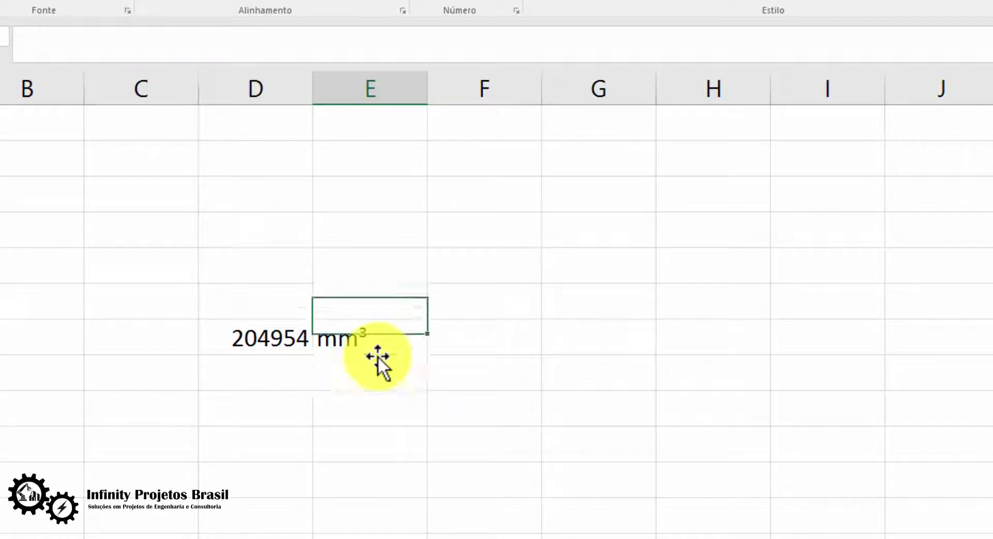
key("Left")
type("15")
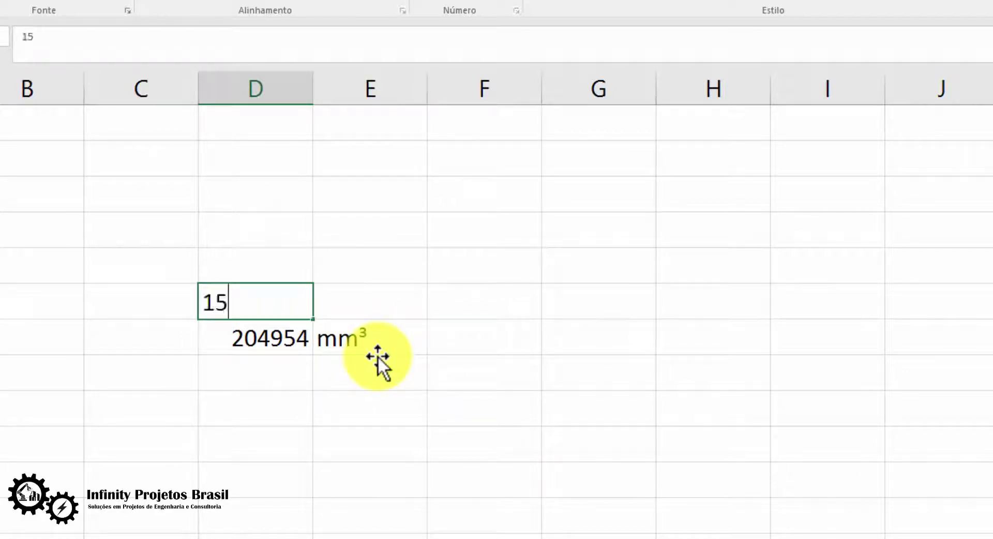
key("Tab")
type("kg")
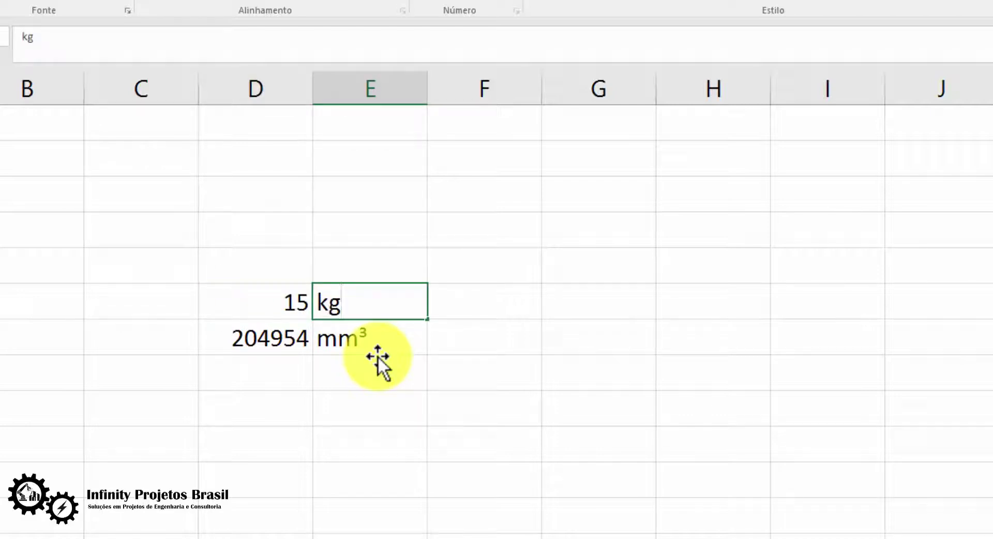
key("Tab")
key("Down")
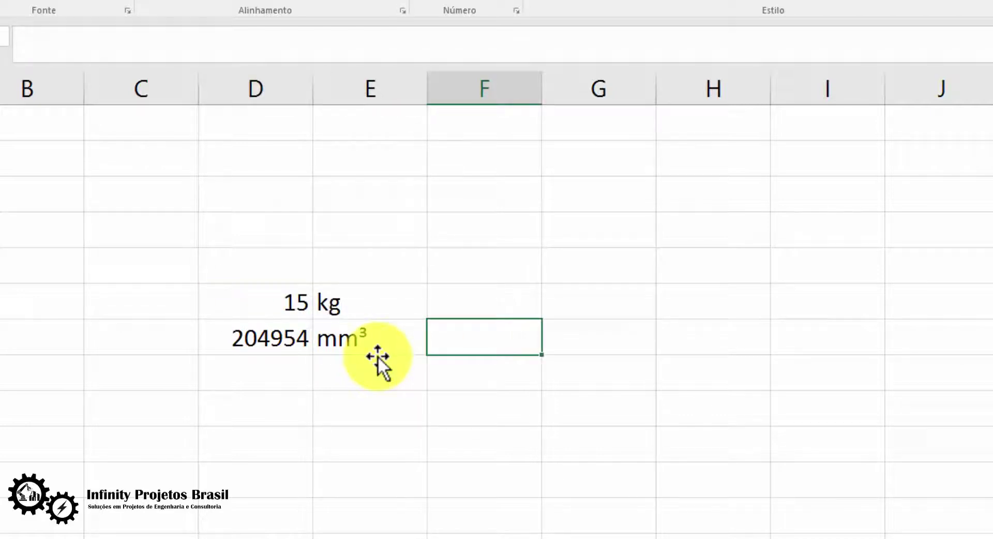
In F7, convert the D7 volume from mm³ to m³ with a formula.
type("=")
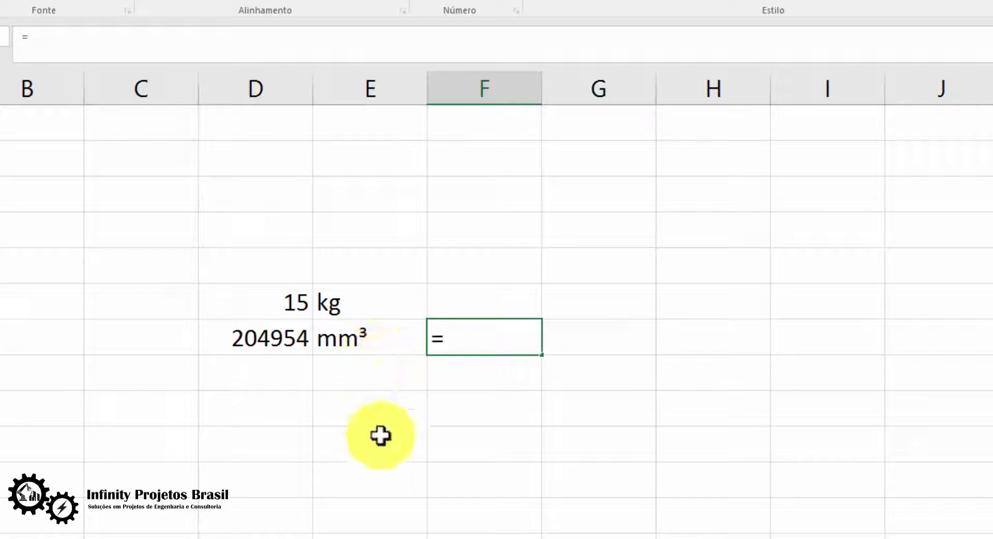
left_click(272, 346)
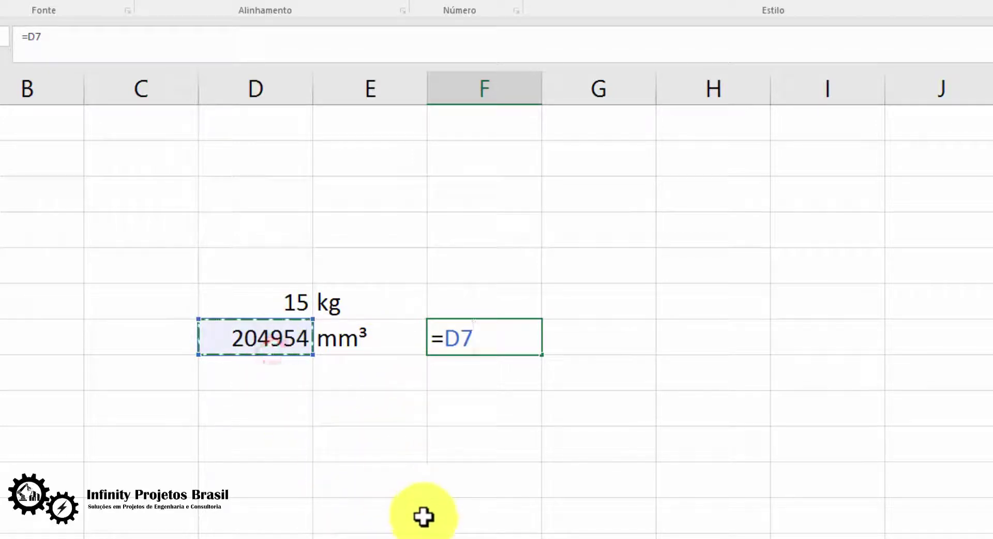
type("/1")
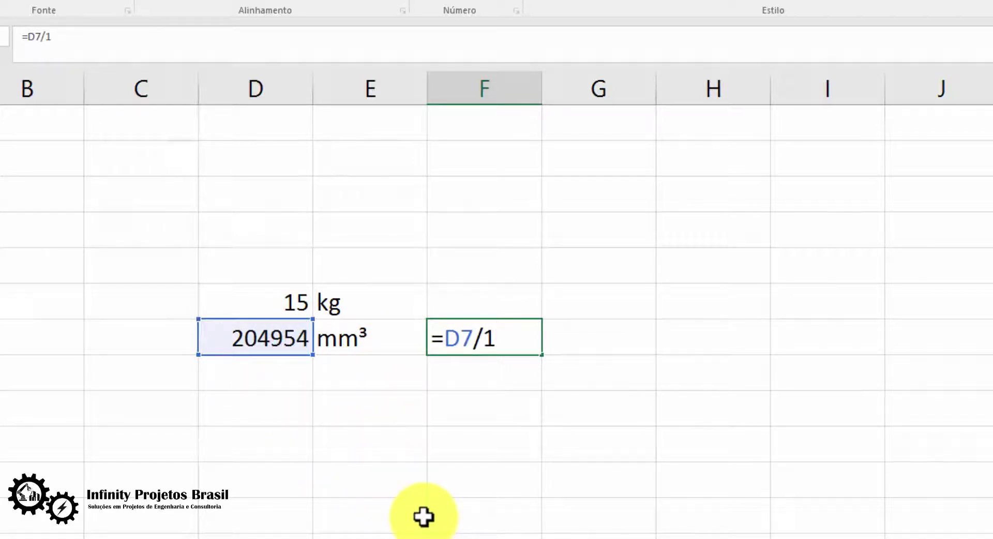
type("000000")
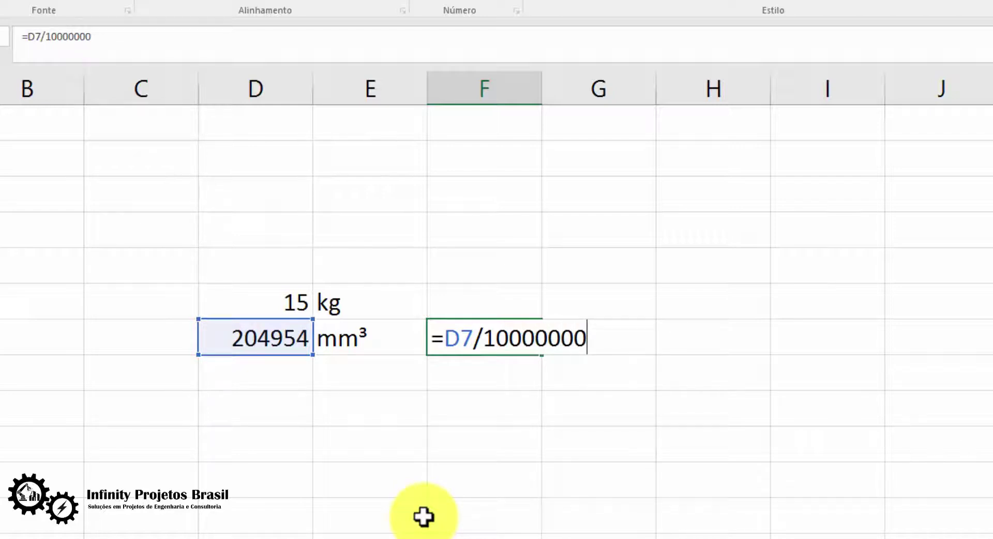
type("00")
key("Return")
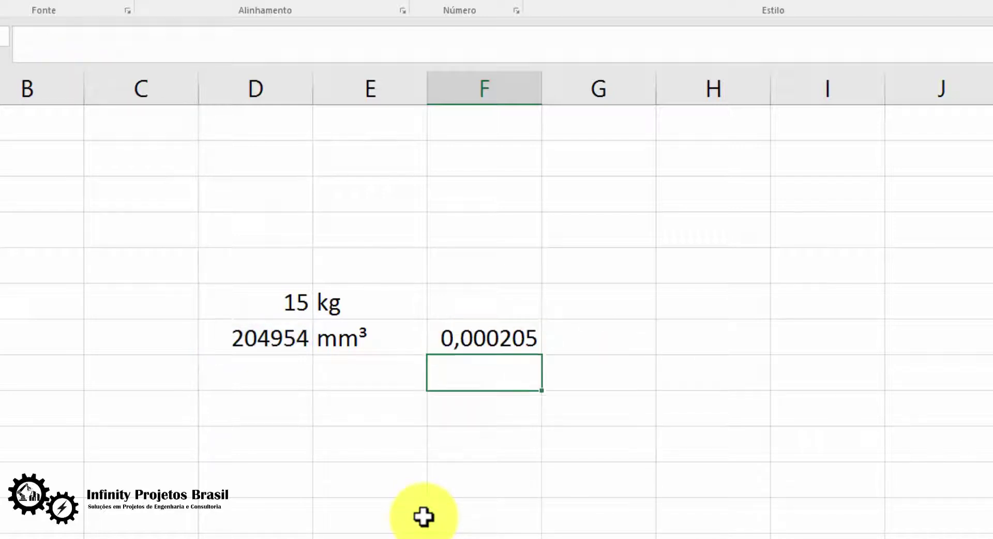
In D10, divide the D6 mass by the F7 volume, giving a density of 73187,15.
left_click(423, 516)
left_click(288, 448)
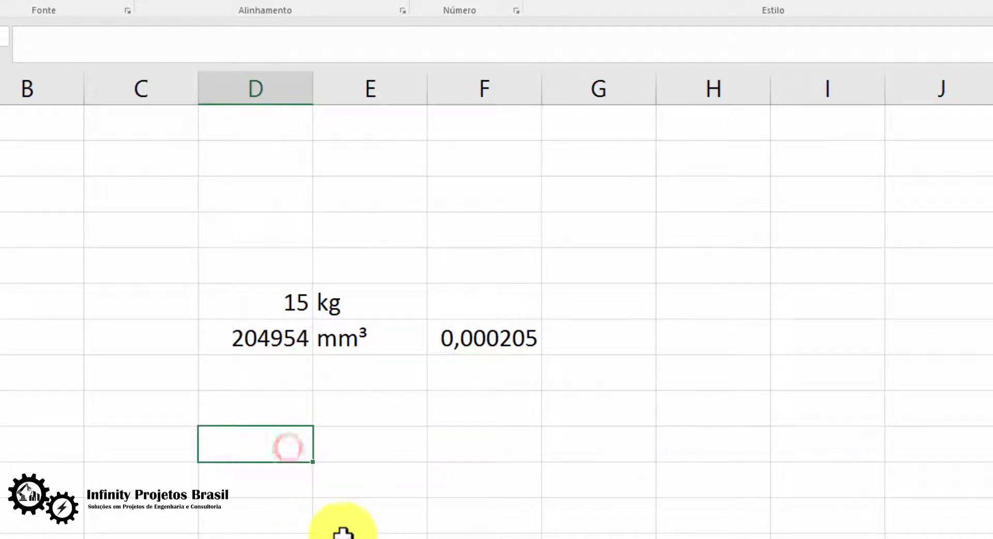
type("=")
left_click(290, 305)
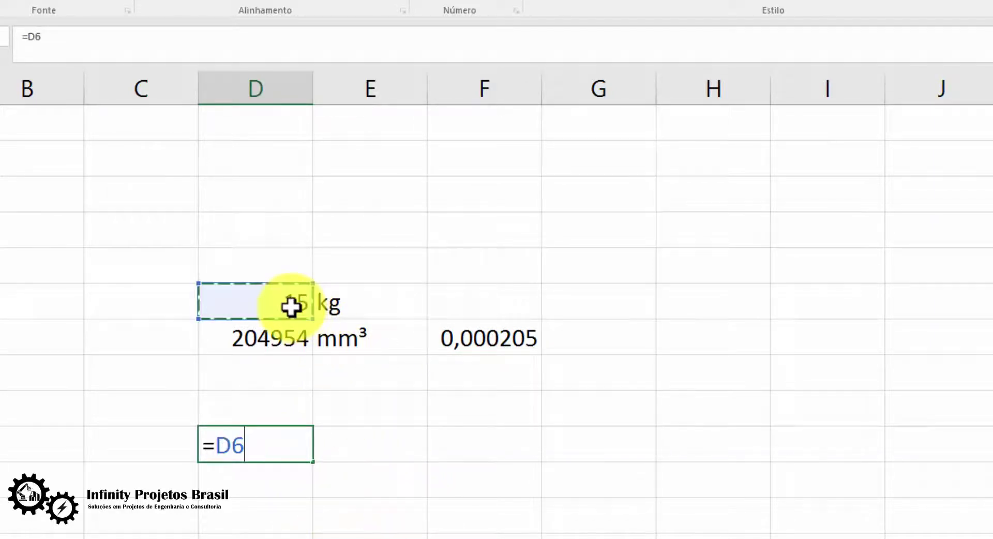
type("/")
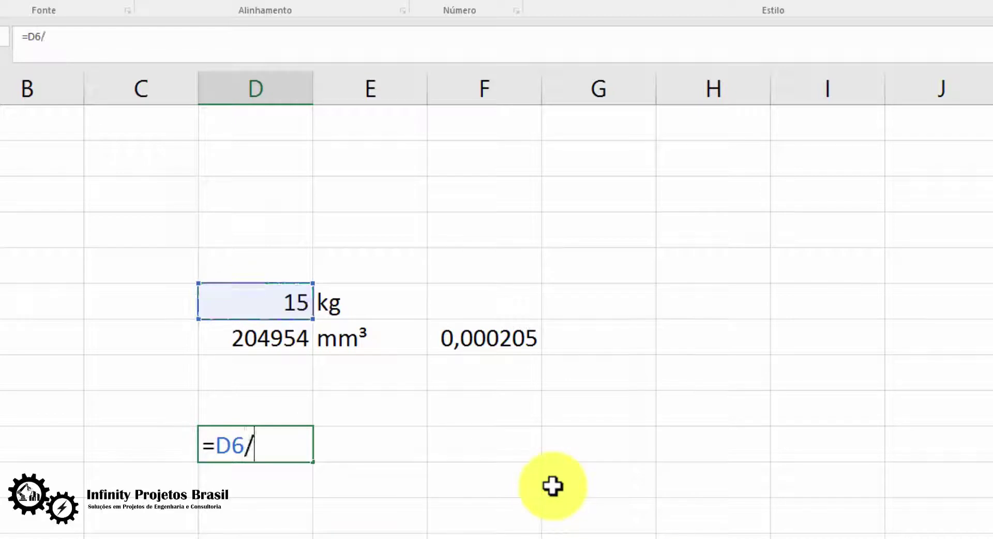
left_click(505, 340)
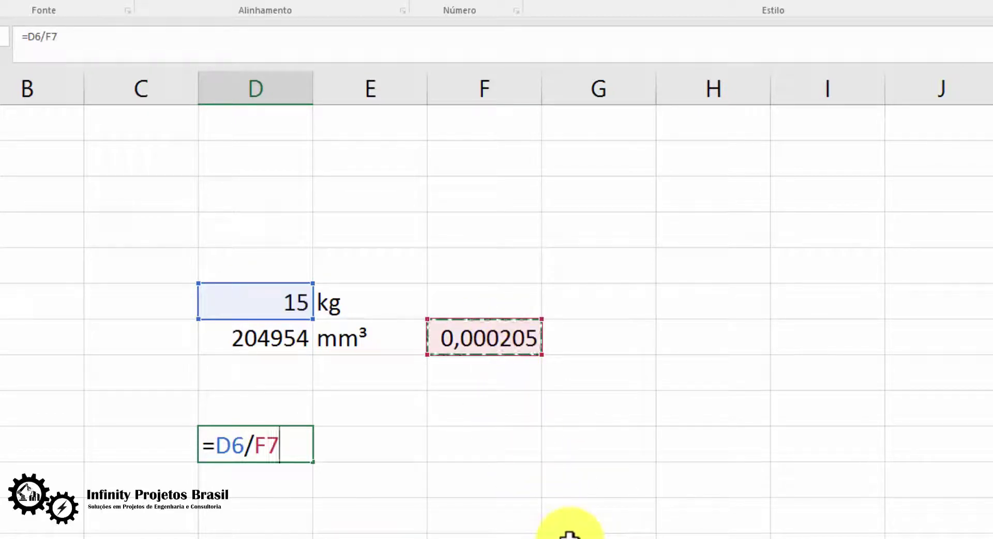
key("Return")
Label the density result with the unit kg/m in E10.
left_click(377, 445)
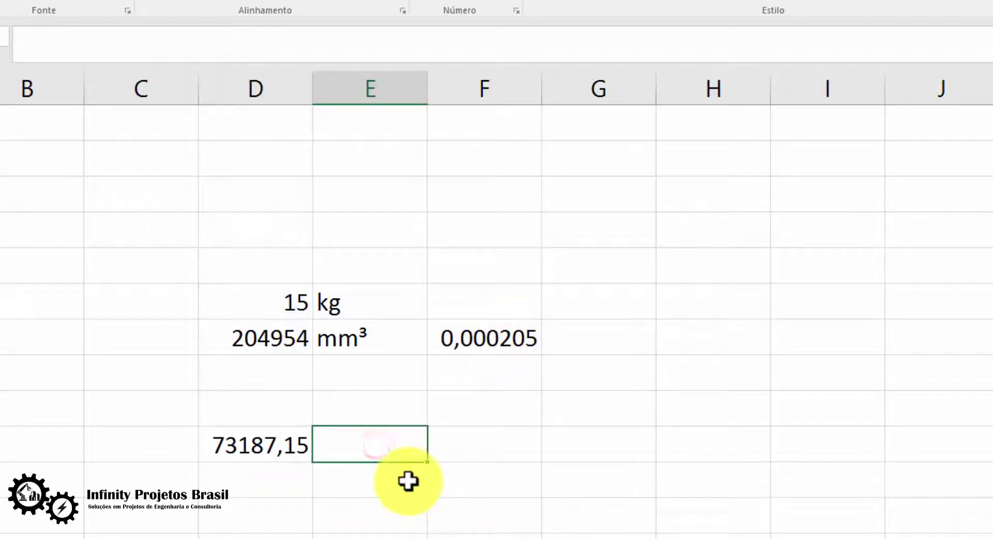
type("kg/")
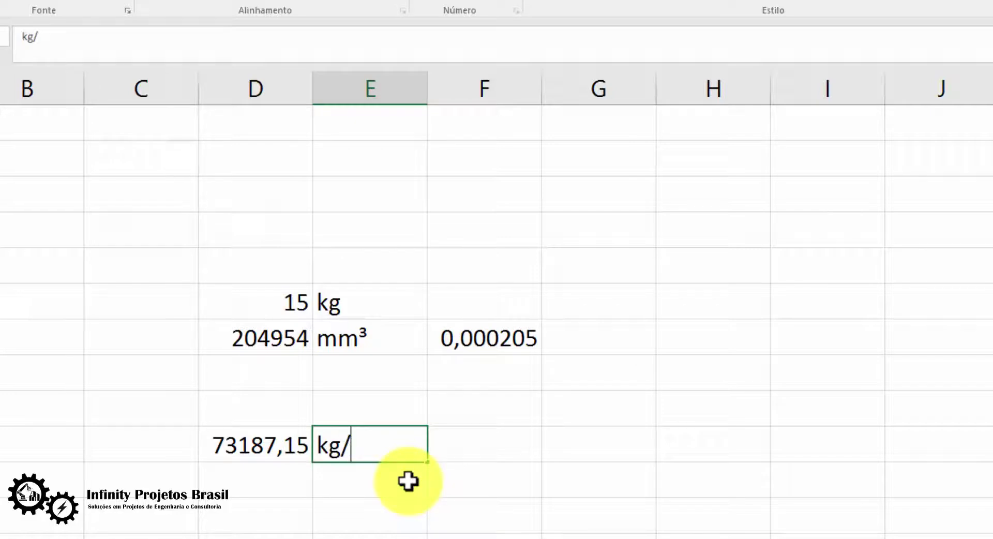
type("m³")
key("Return")
left_click(558, 535)
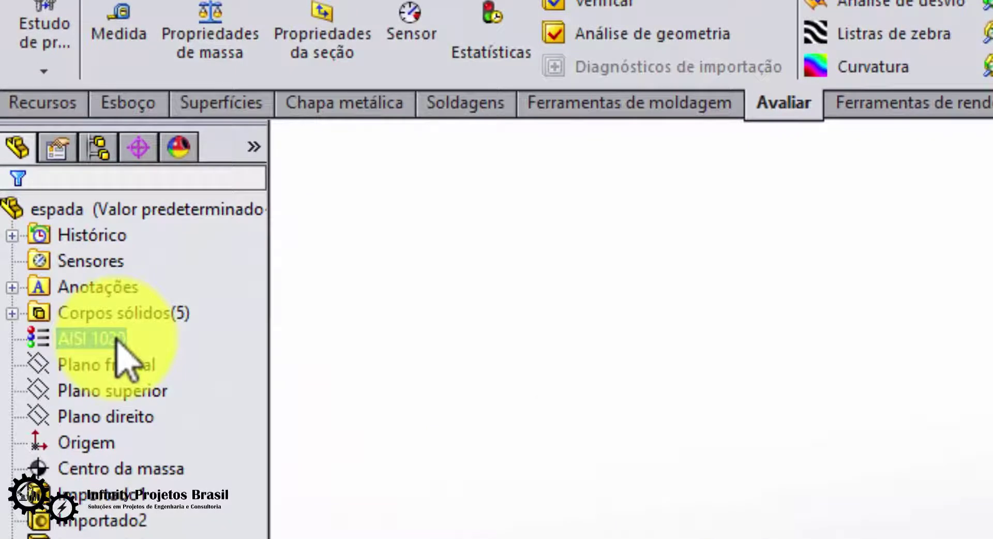
Open Editar material from AISI 1020, collapse the Aço category, and bring up library options.
right_click(49, 147)
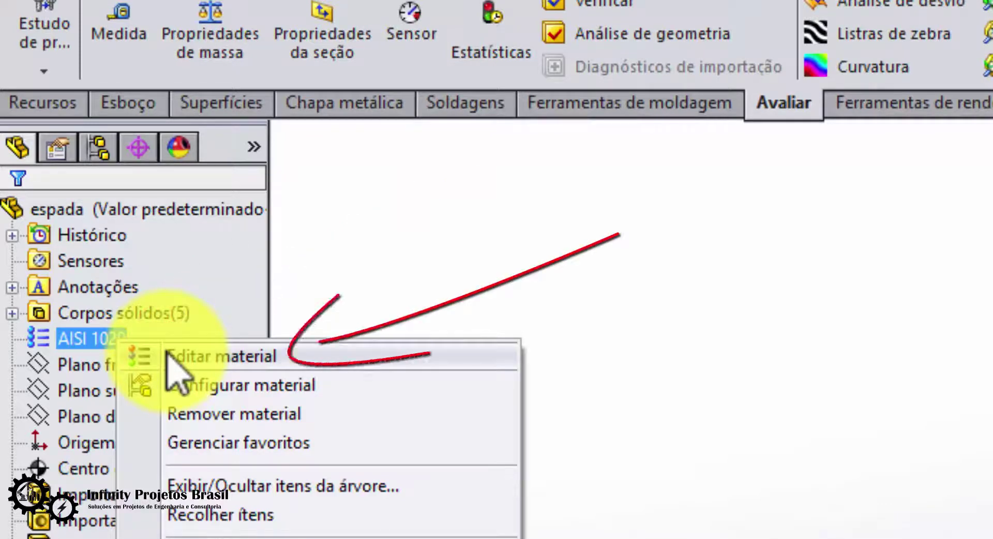
left_click(303, 356)
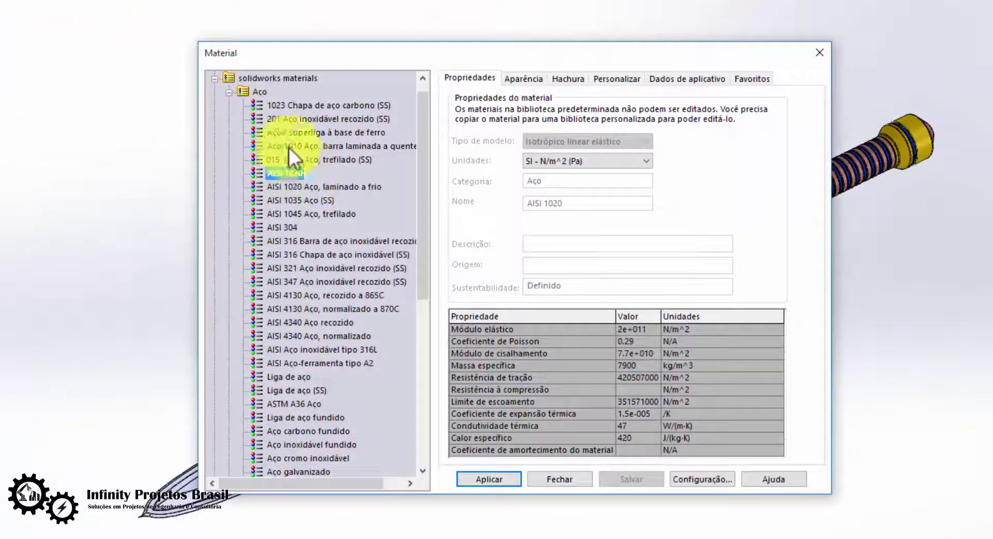
left_click(232, 93)
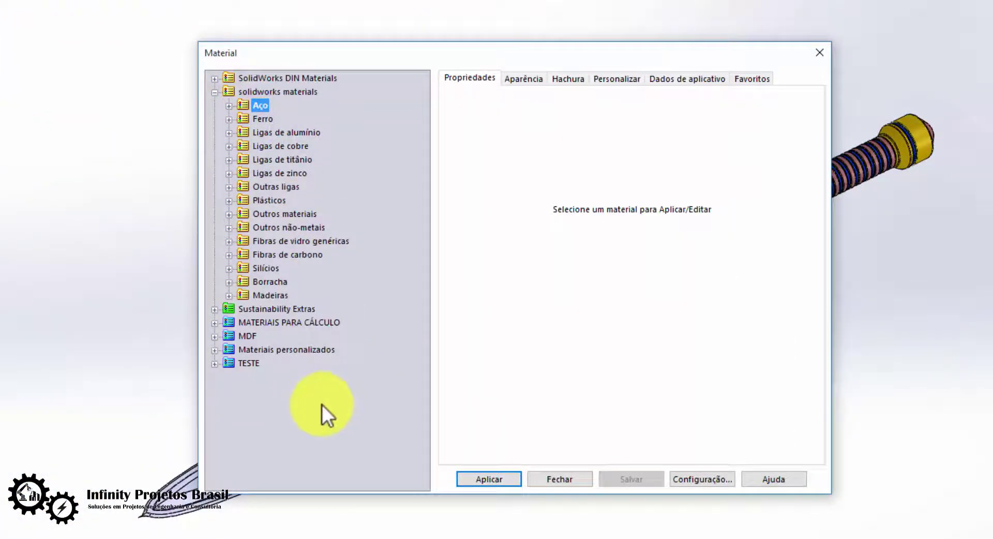
left_click(320, 402)
right_click(223, 336)
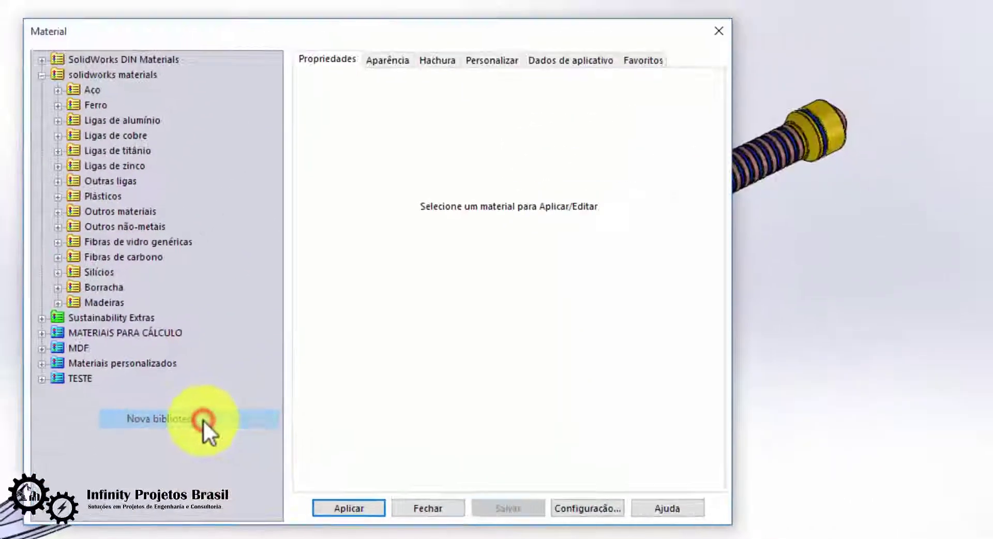
Create a new material library saved as VIBRANIUM.
left_click(202, 420)
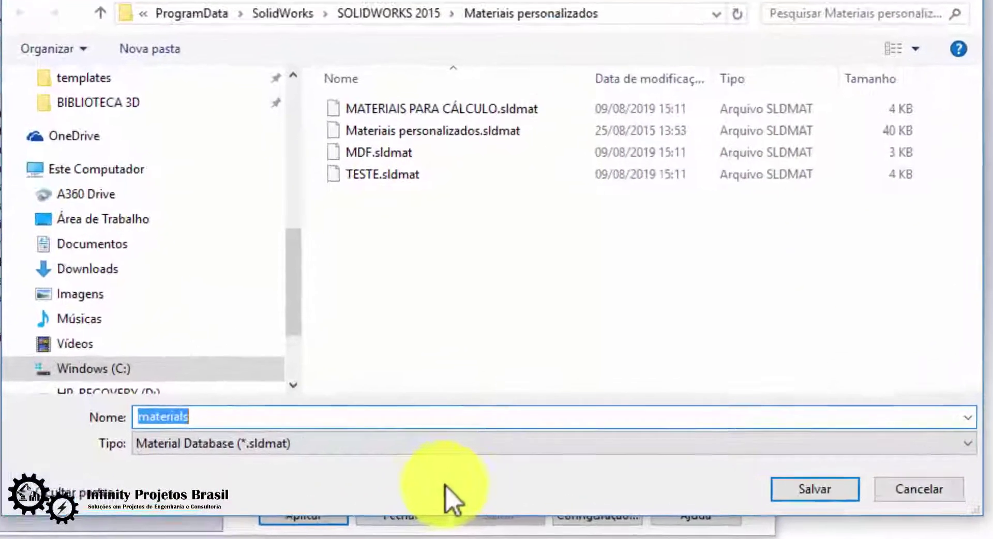
type("VIBRANIUM")
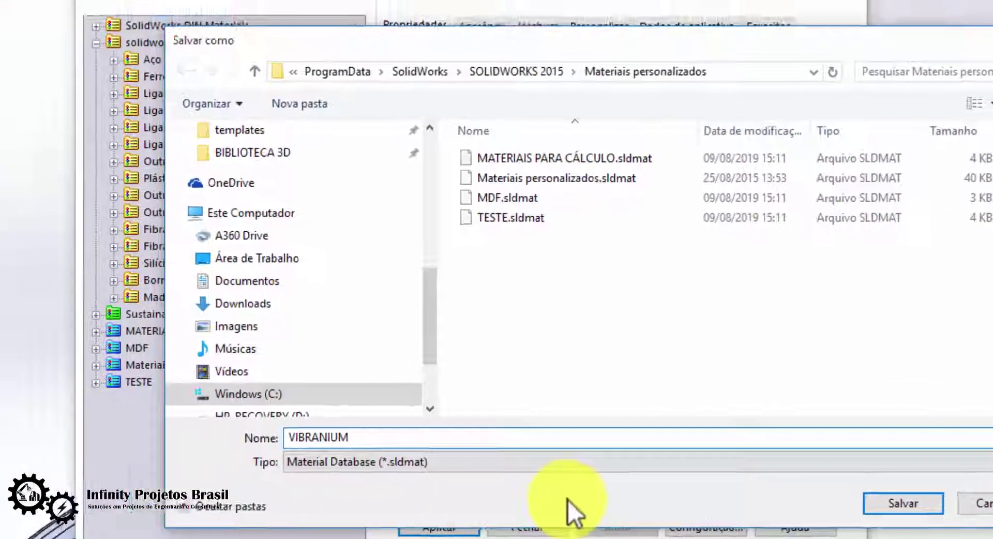
key("Return")
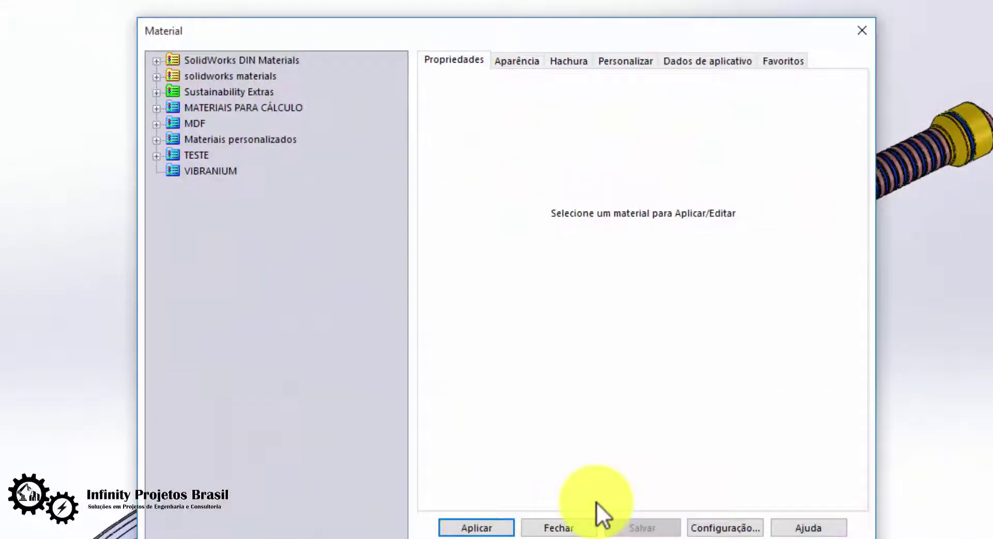
Add a category named VIBRANIUM inside the VIBRANIUM library.
right_click(220, 175)
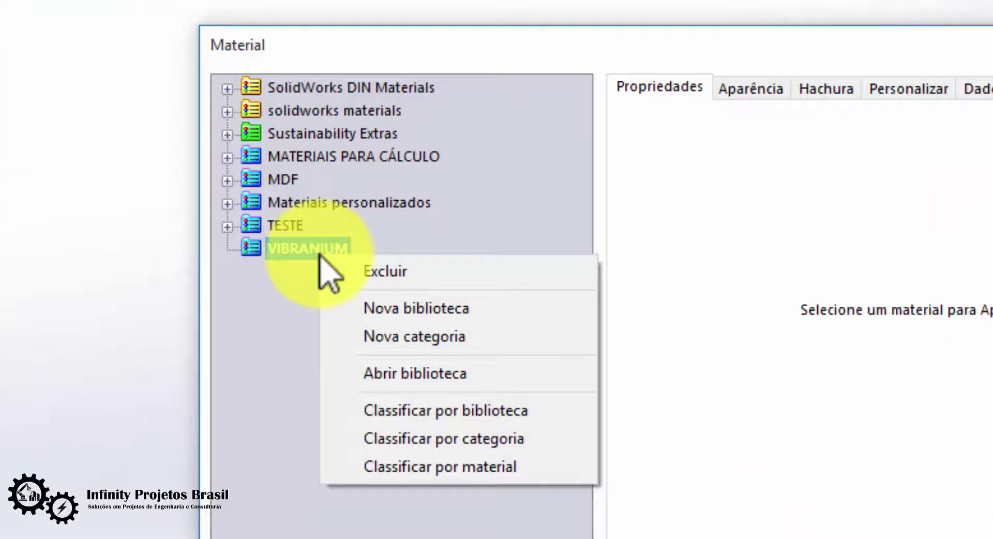
left_click(405, 296)
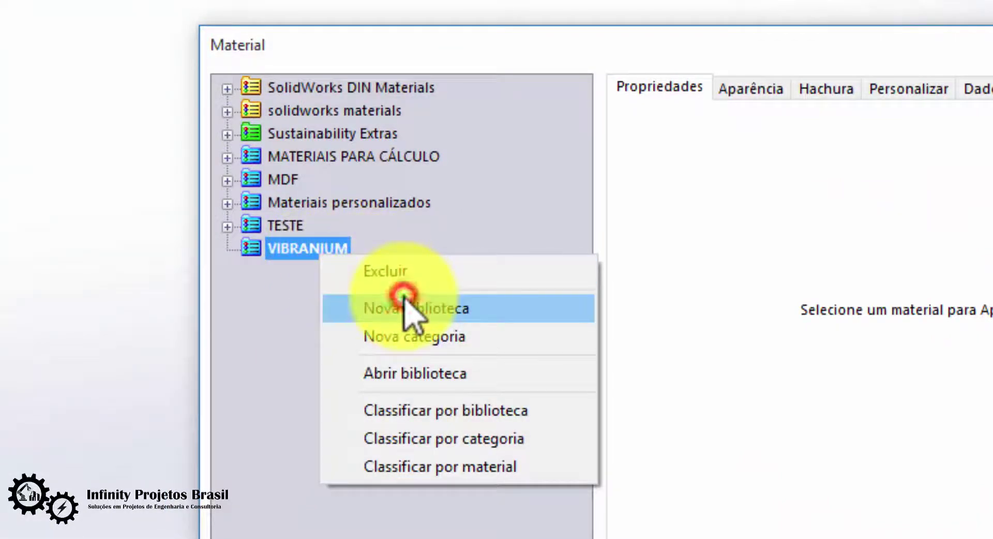
left_click(413, 337)
type("VIBRANIUM")
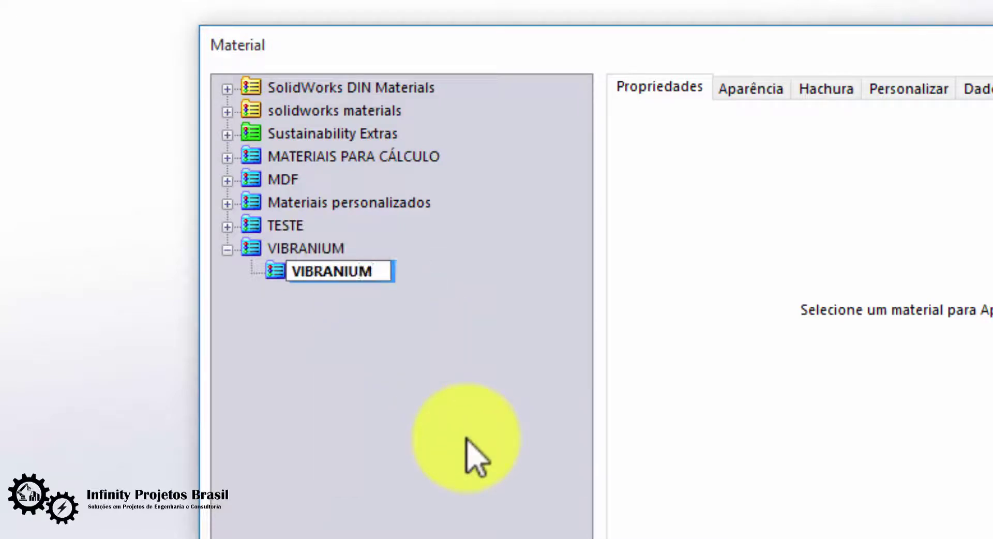
right_click(332, 270)
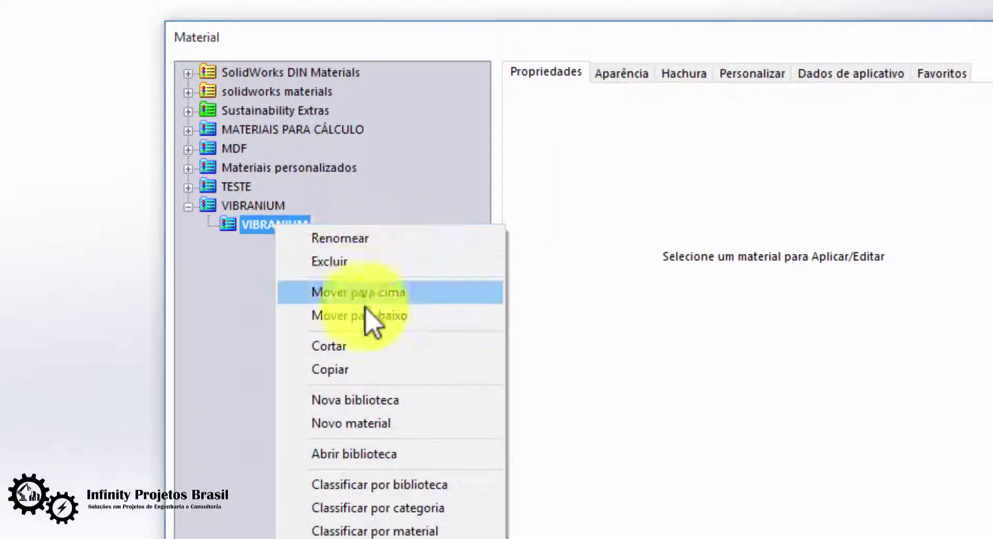
Add a VIBRANIUM material to the category and set its Massa específica to 73187.15 kg/m³.
left_click(401, 426)
type("VIBRANIUM")
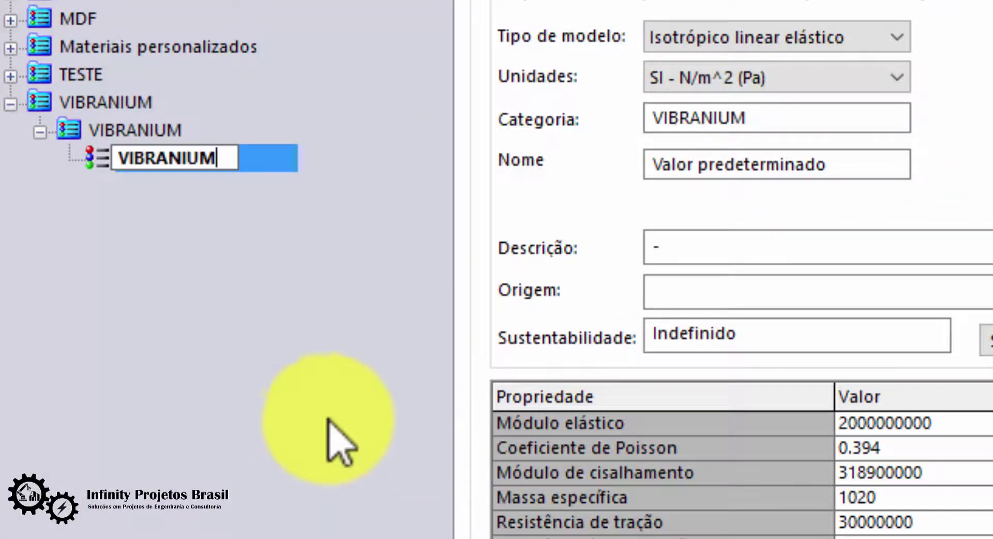
left_click(350, 278)
left_click(173, 160)
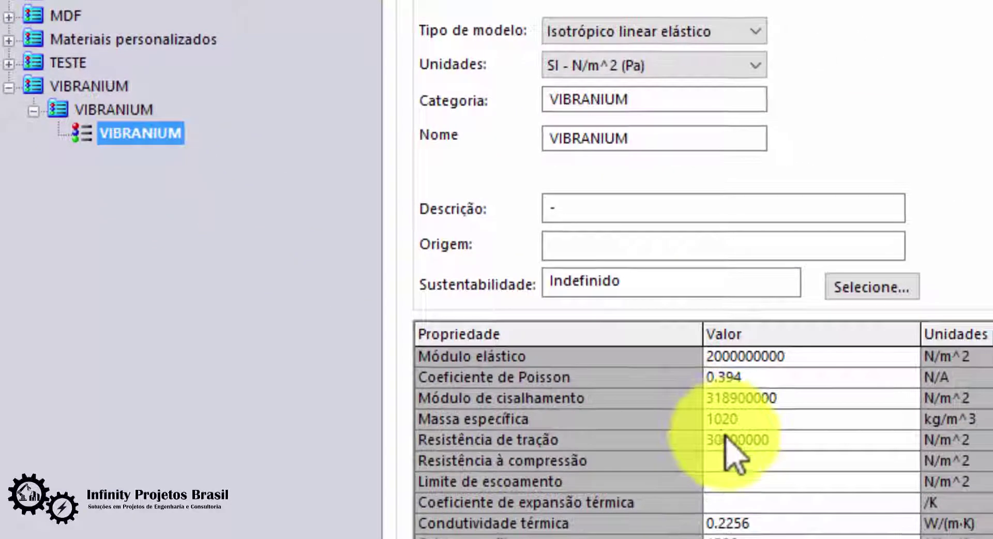
left_click(728, 408)
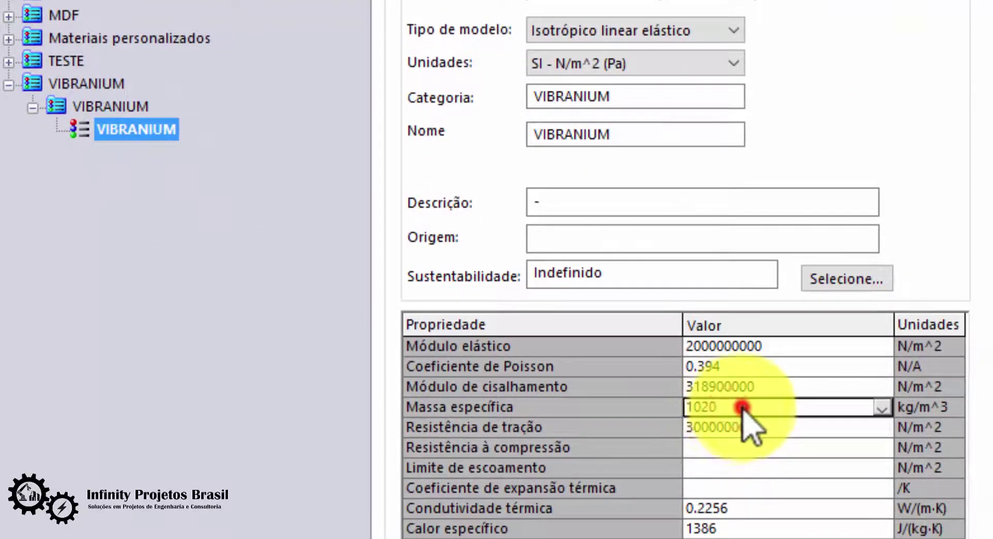
left_click_drag(743, 409, 659, 413)
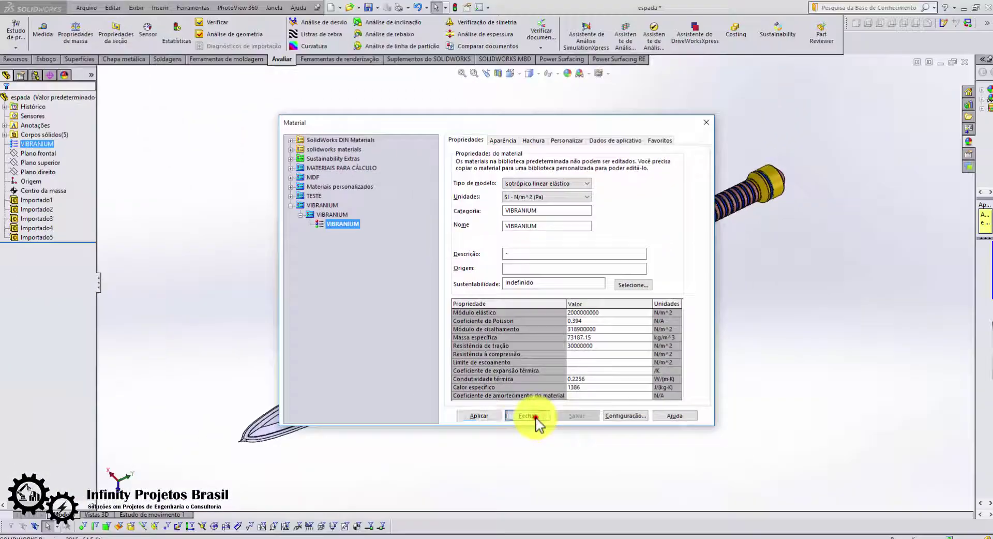
Apply VIBRANIUM to the sword and confirm Propriedades de massa reads 15.00 kg.
left_click(537, 420)
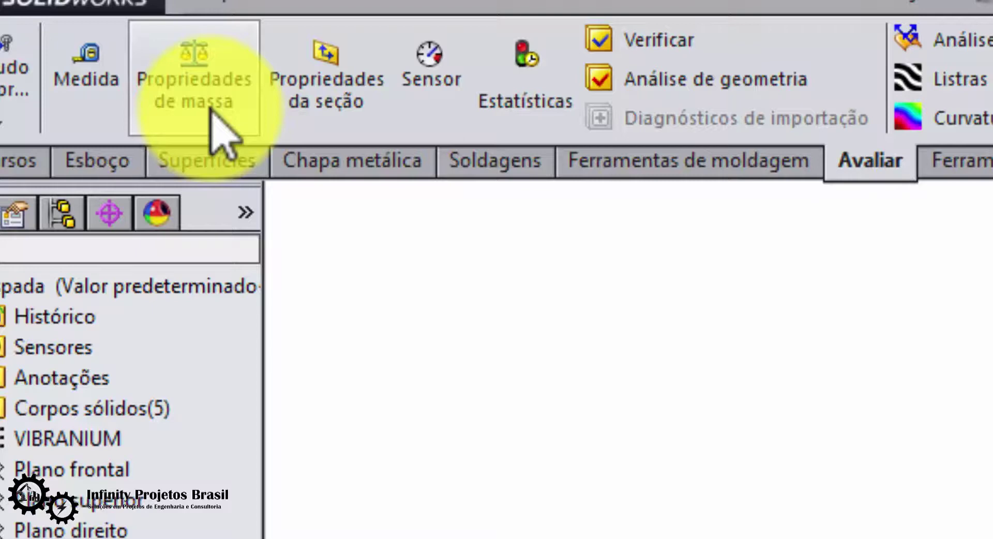
left_click(211, 110)
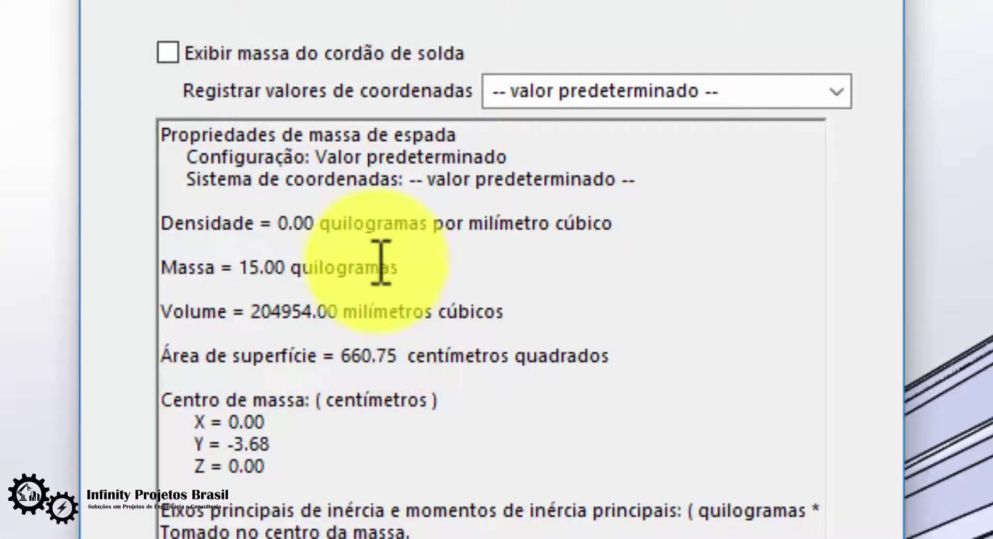
left_click_drag(396, 267, 259, 268)
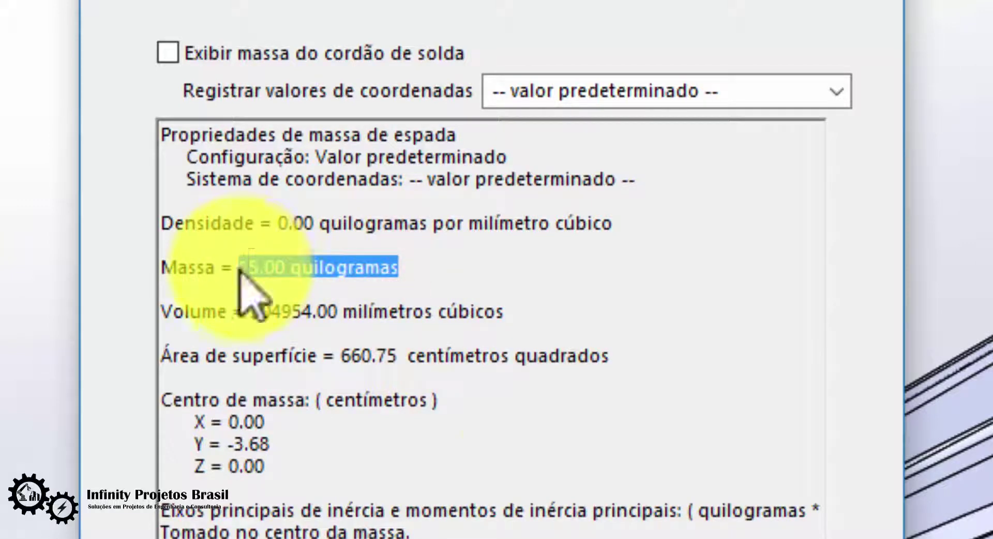
left_click(488, 298)
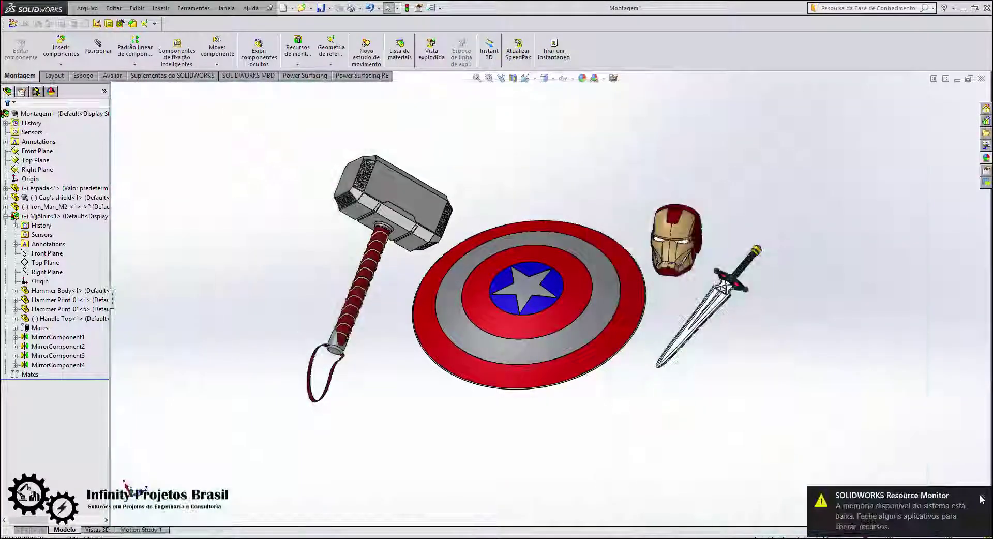
Dismiss the Resource Monitor notice and orbit and zoom the assembly, viewing the shield from several angles.
left_click(981, 498)
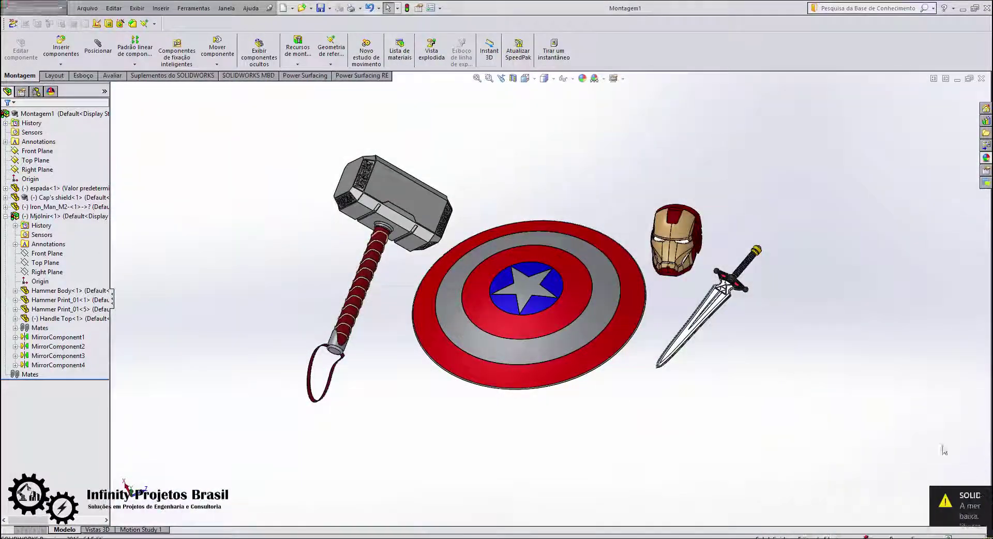
mouse_move(638, 400)
middle_mouse_down()
mouse_move(485, 369)
mouse_move(646, 315)
middle_mouse_up()
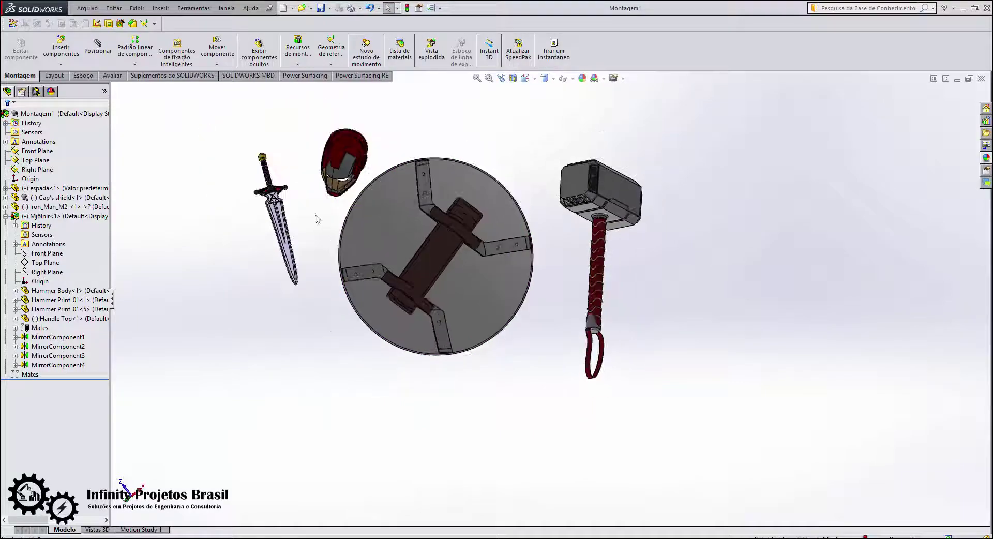
middle_click_drag(317, 215, 477, 165)
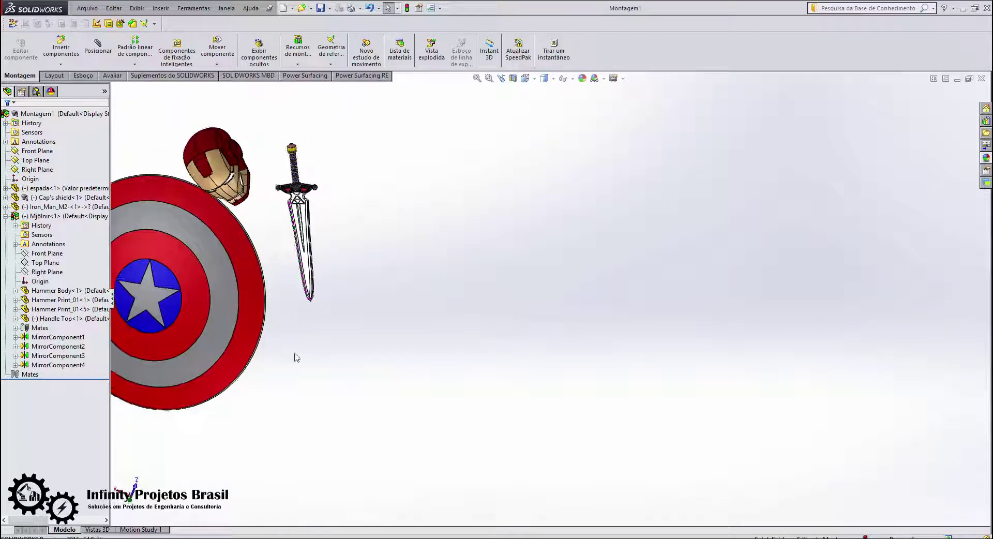
middle_click_drag(295, 355, 412, 263)
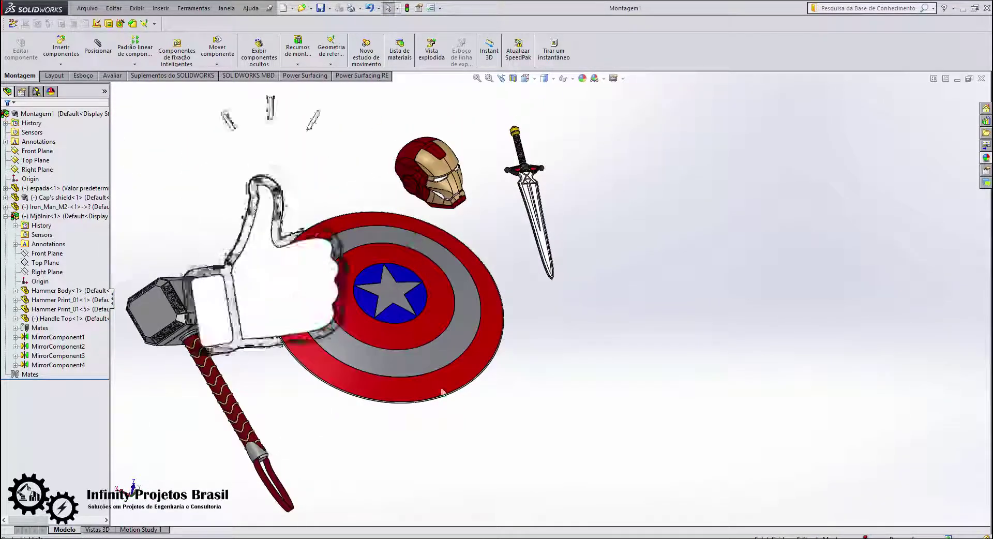
mouse_move(527, 393)
middle_mouse_down()
mouse_move(417, 342)
mouse_move(646, 284)
mouse_move(613, 384)
mouse_move(332, 294)
mouse_move(507, 369)
mouse_move(589, 385)
middle_mouse_up()
scroll(333, 293, "down", 5)
scroll(333, 294, "up", 5)
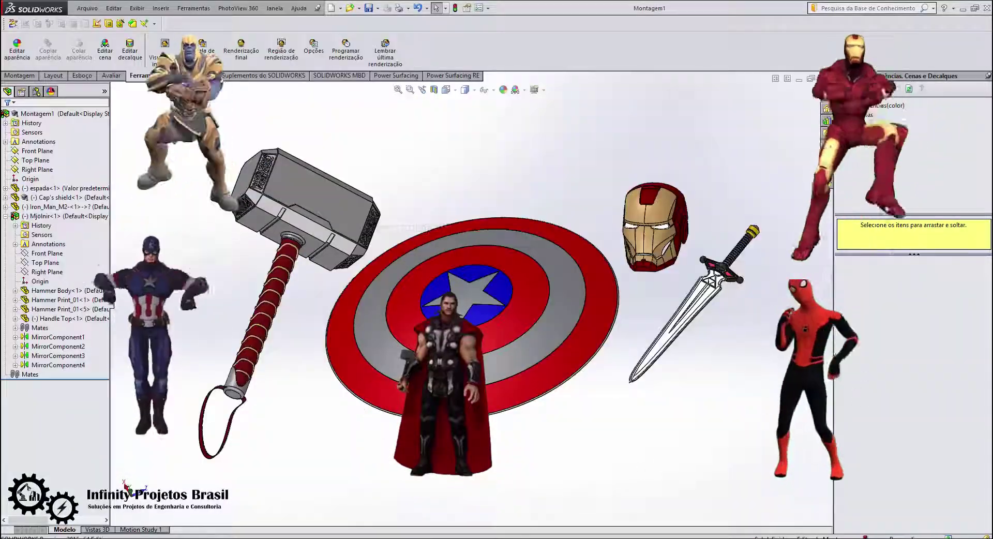
middle_click_drag(878, 386, 643, 437)
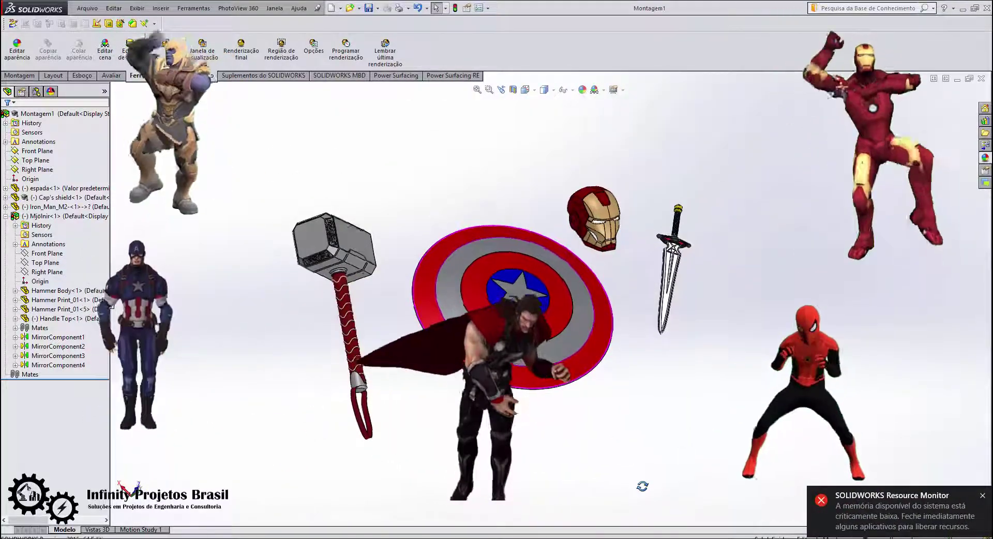